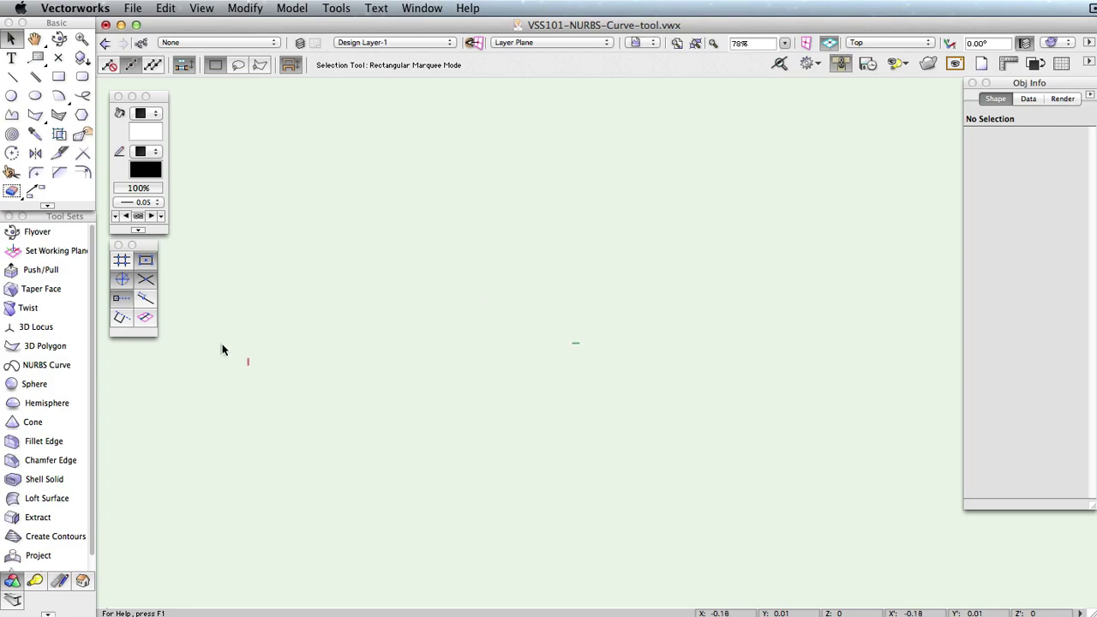
Activate the NURBS Curve tool and open its Curve Degree setting, which shows 3
left_click(53, 364)
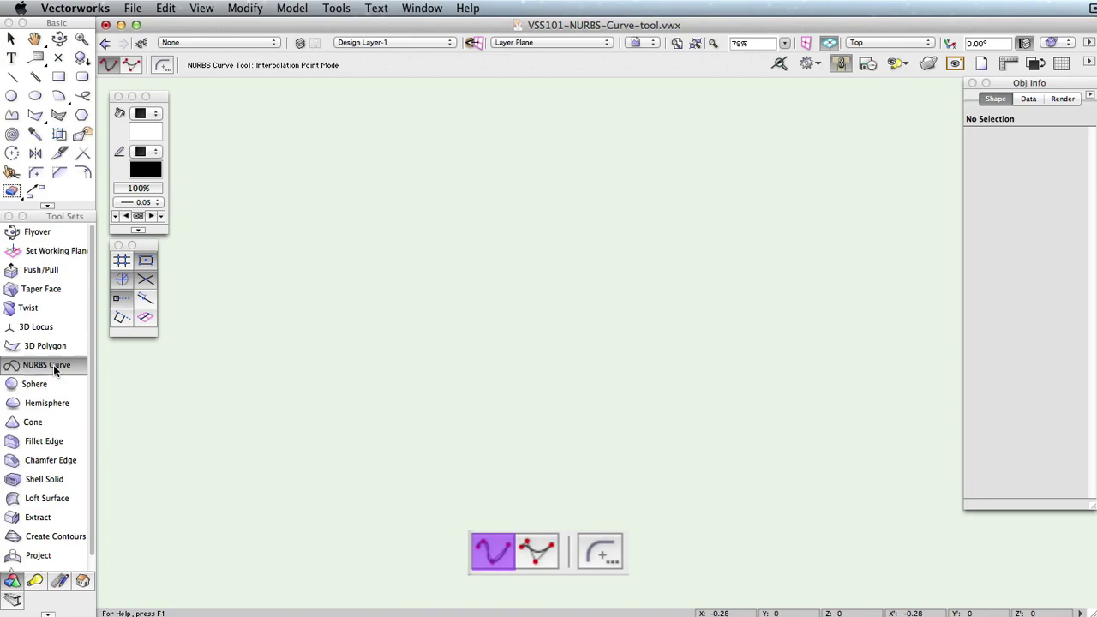
key("u")
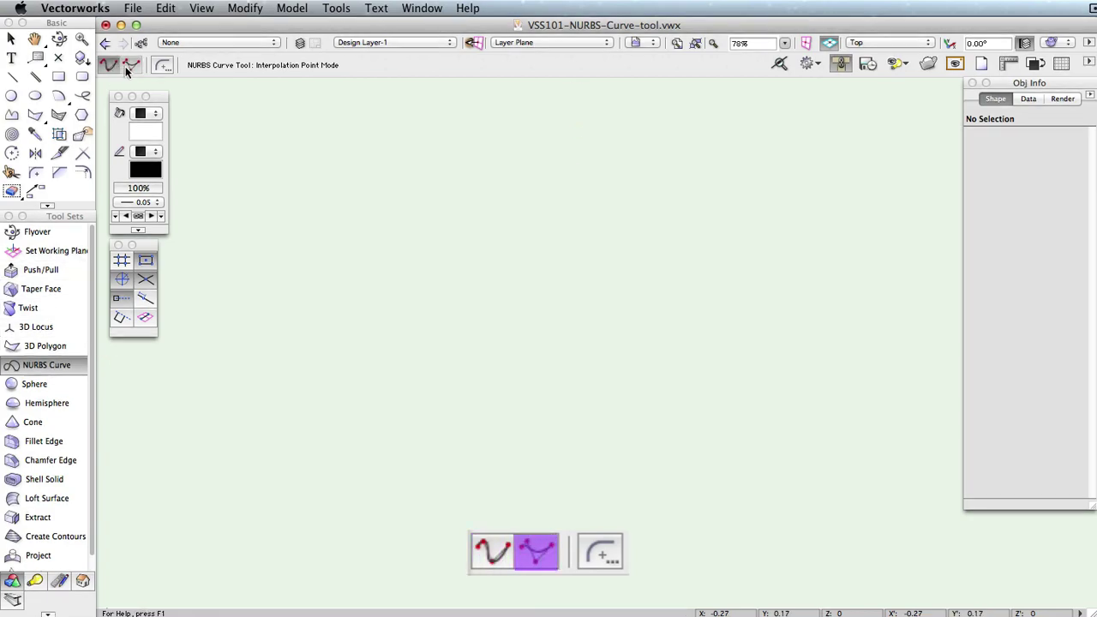
key("u")
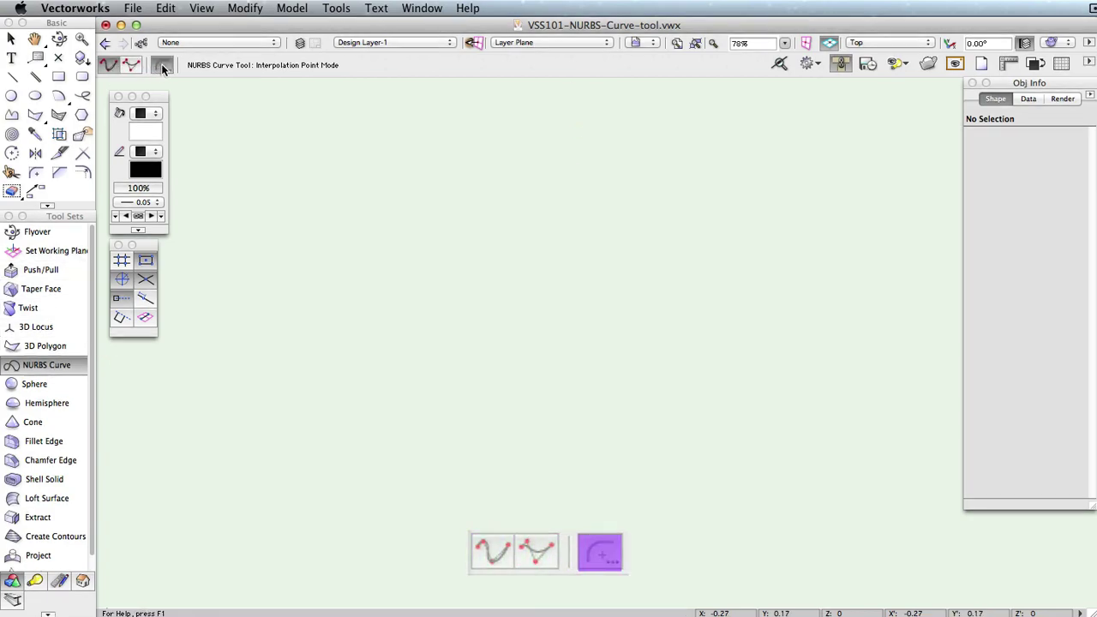
left_click(161, 64)
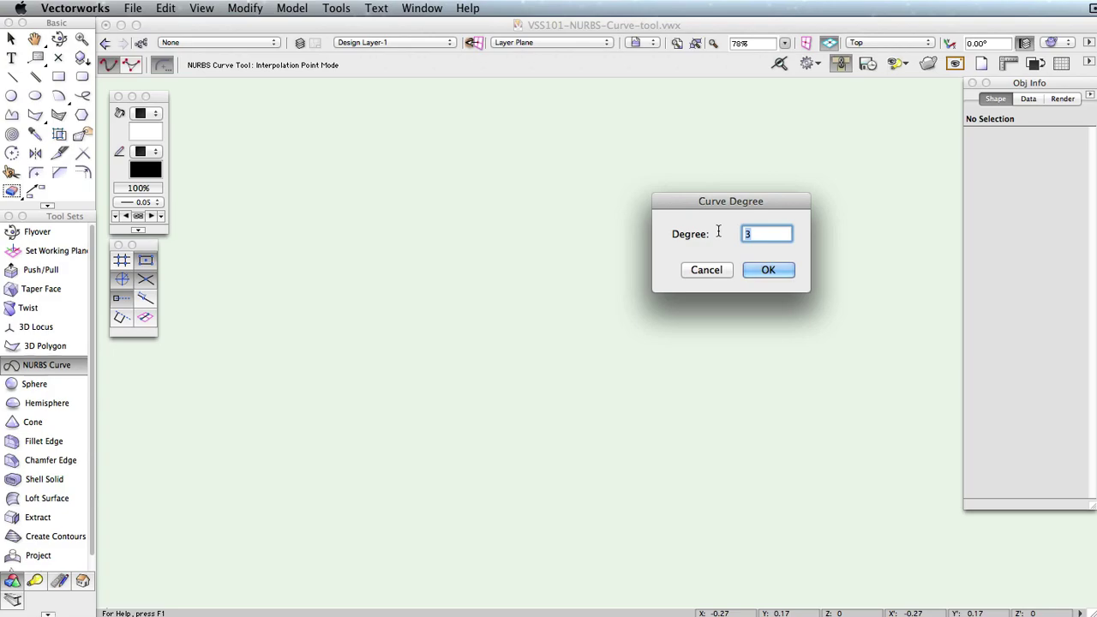
Set the NURBS curve degree to 1
type("9")
key("BackSpace")
type("1")
key("Return")
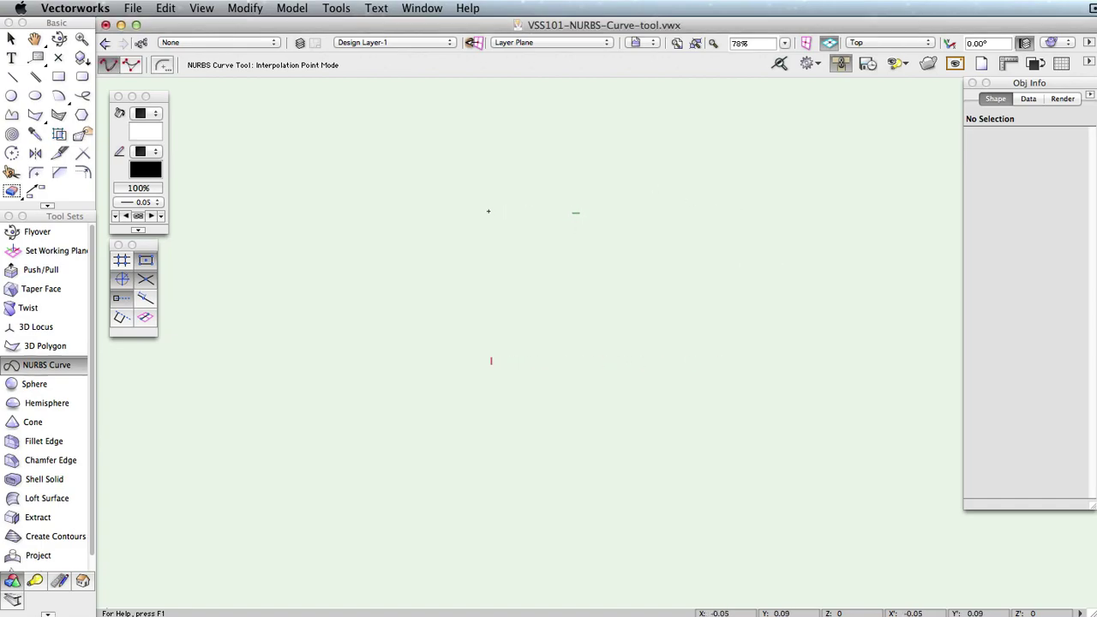
Start a straight-segmented zigzag curve by placing its first three points
left_click(460, 157)
left_click(628, 324)
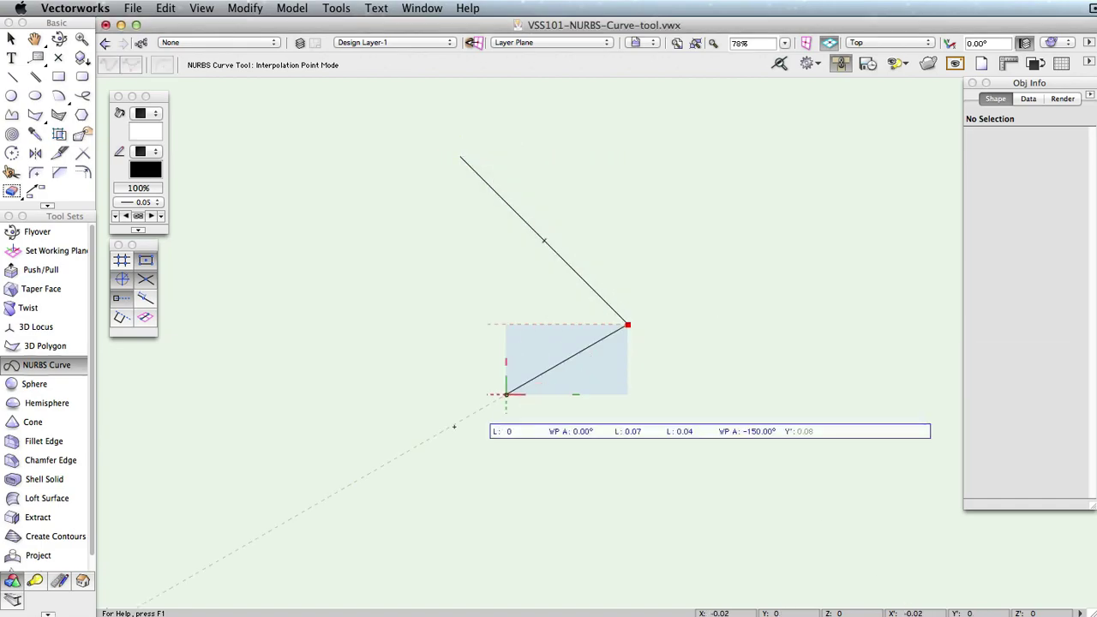
left_click(431, 438)
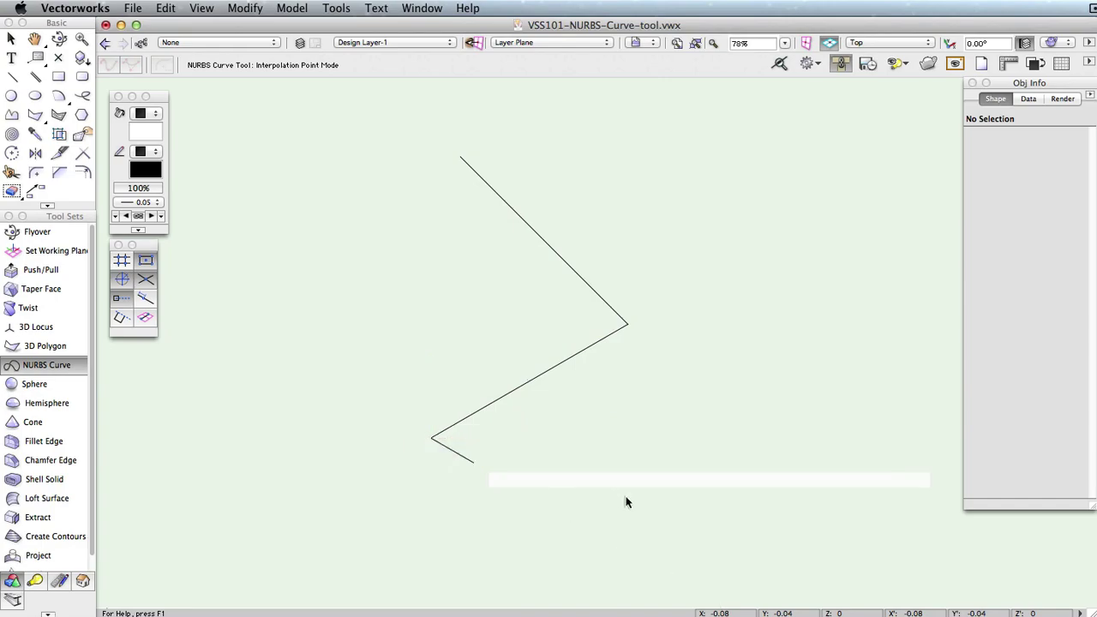
Finish the zigzag curve, undo it, and set the curve degree to 3
double_click(685, 509)
key("super+z")
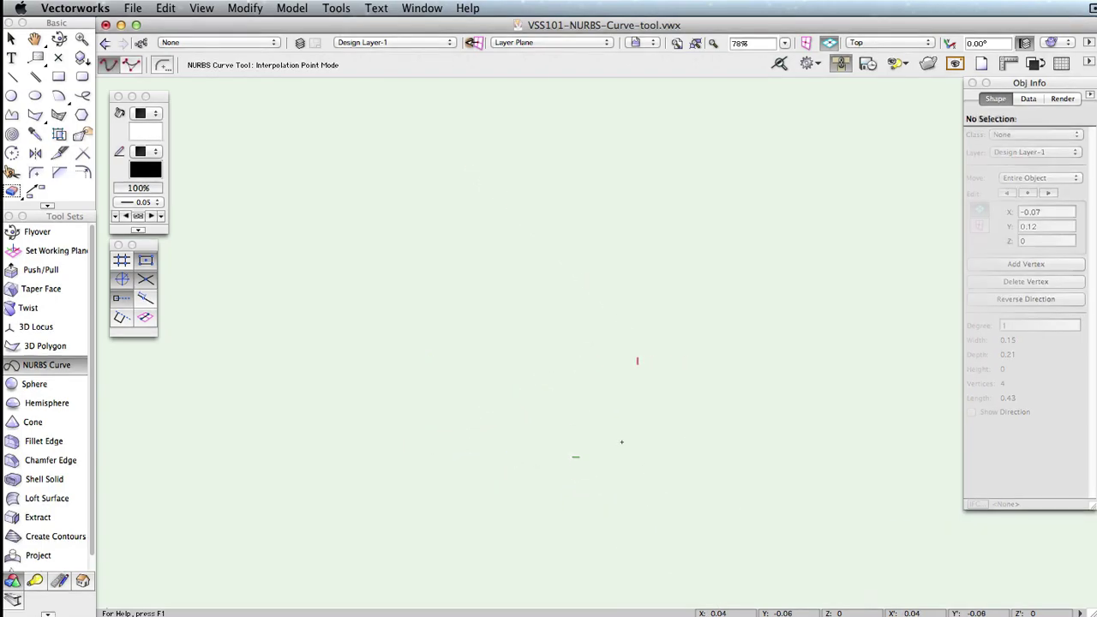
left_click(166, 65)
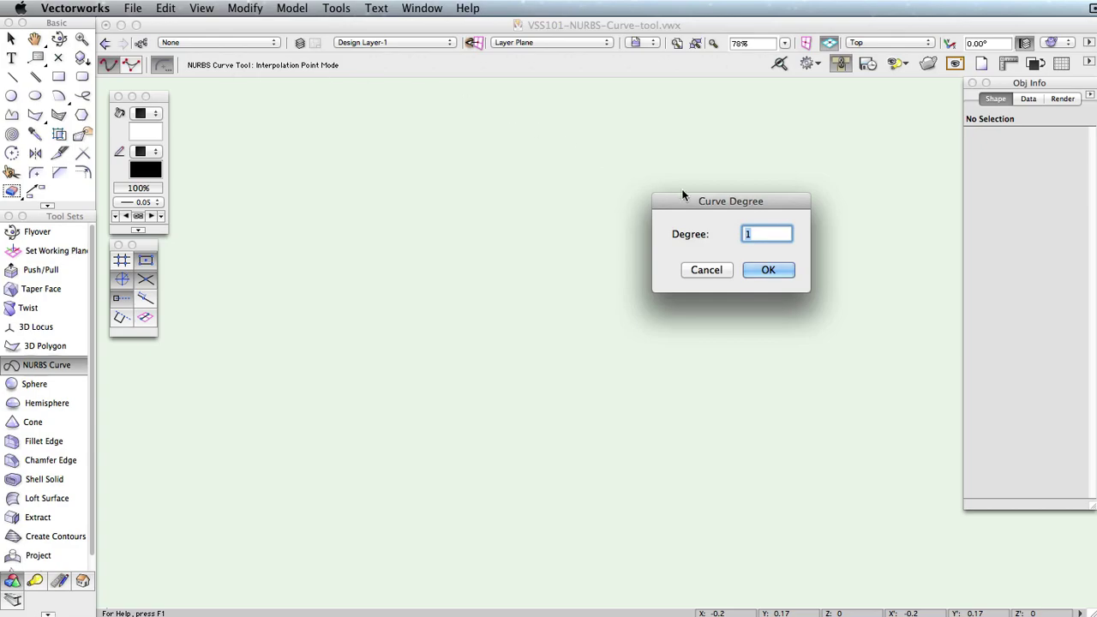
type("3")
left_click(769, 270)
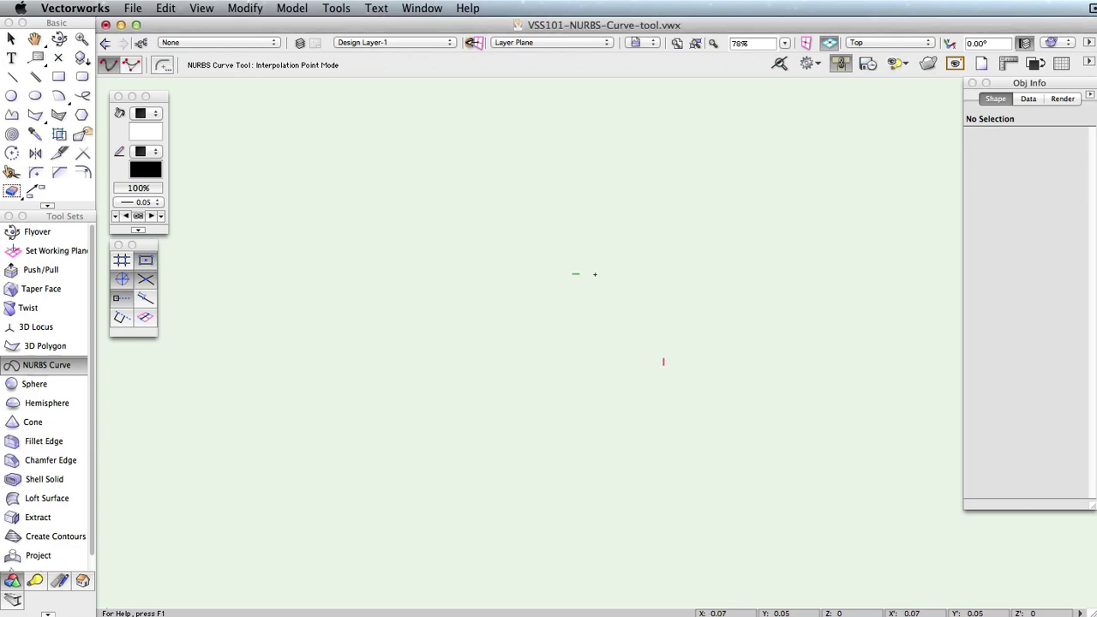
Draw a smooth degree-3 curve across heights, switching to Right and Left Isometric mid-draw
left_click(456, 178)
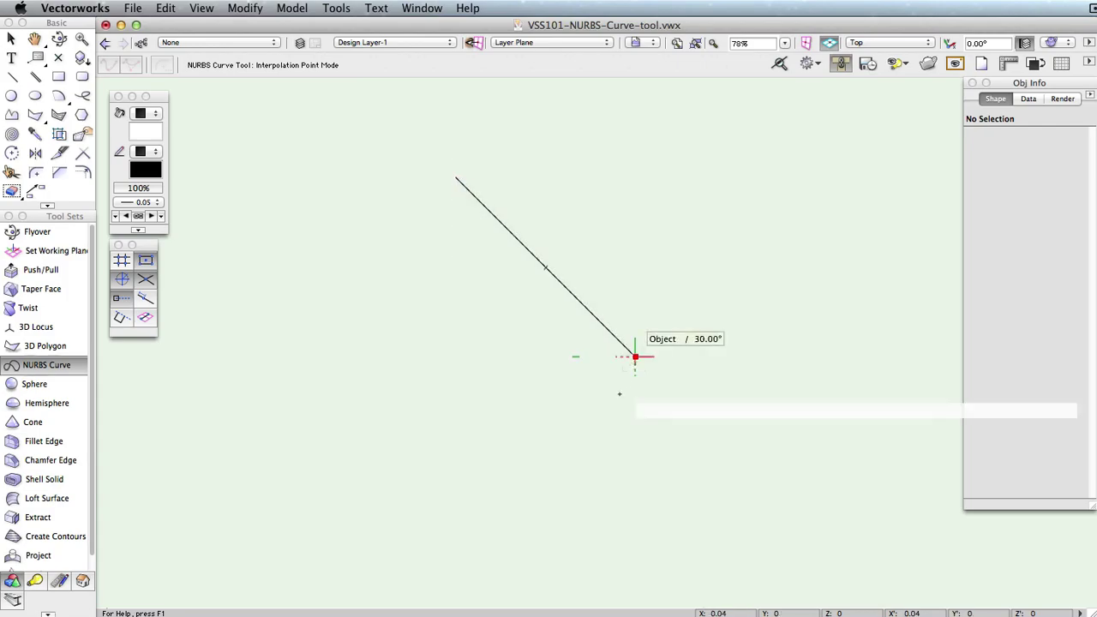
left_click(632, 356)
left_click(452, 413)
key("3")
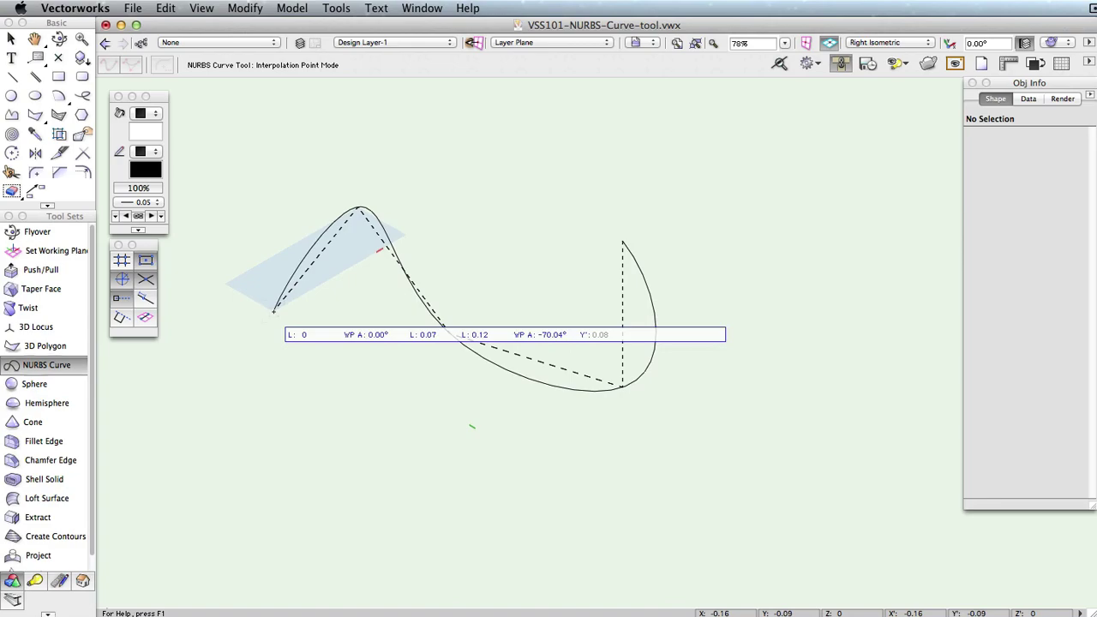
left_click(272, 311)
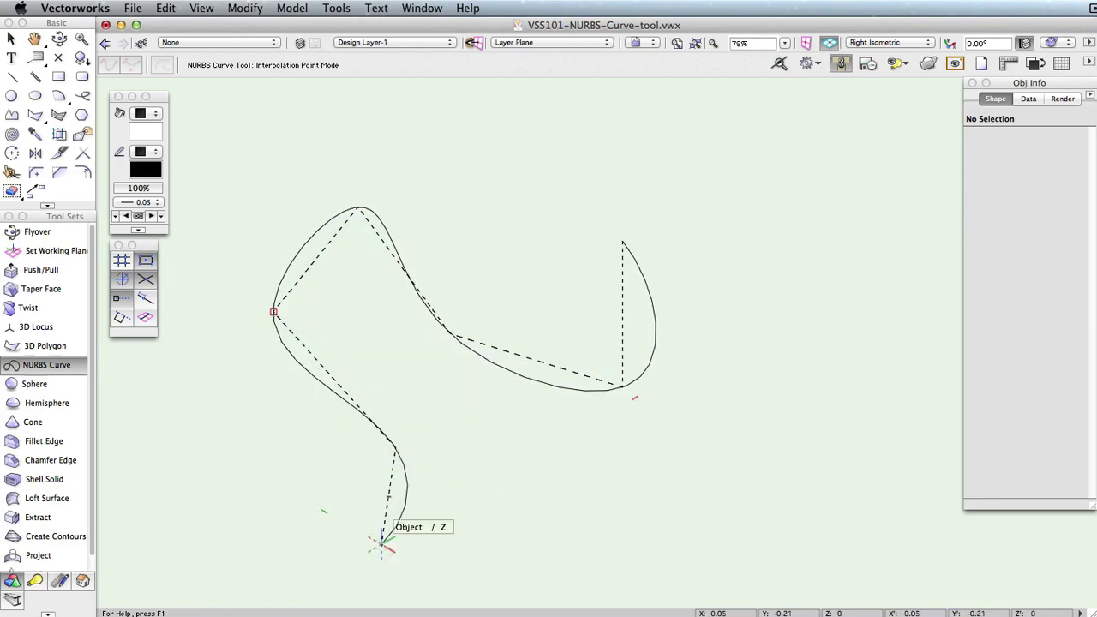
left_click(380, 539)
key("1")
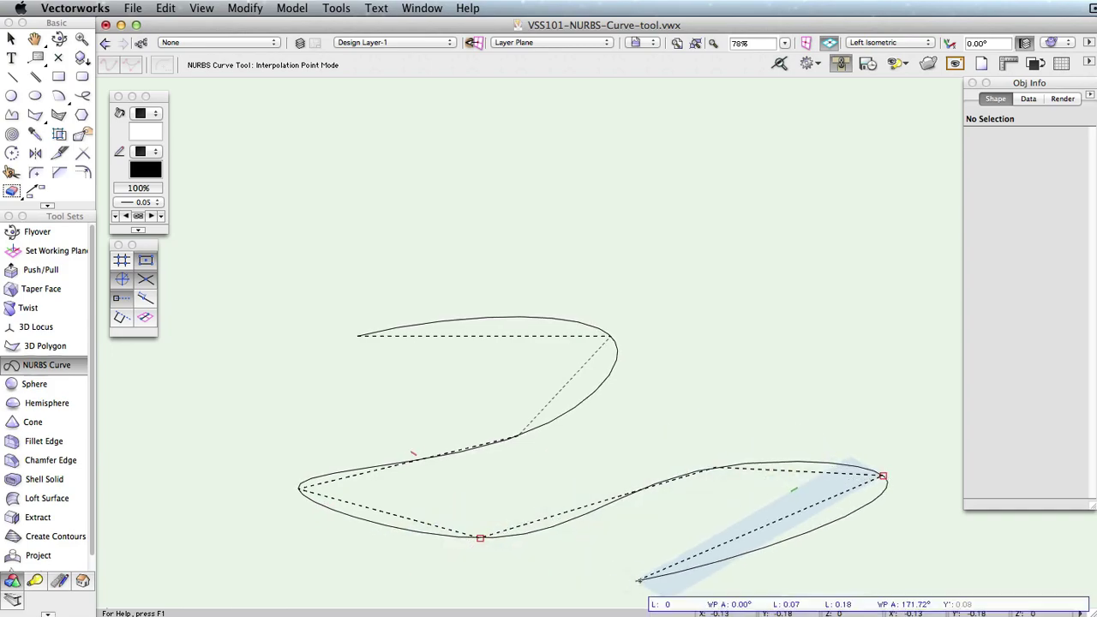
double_click(805, 562)
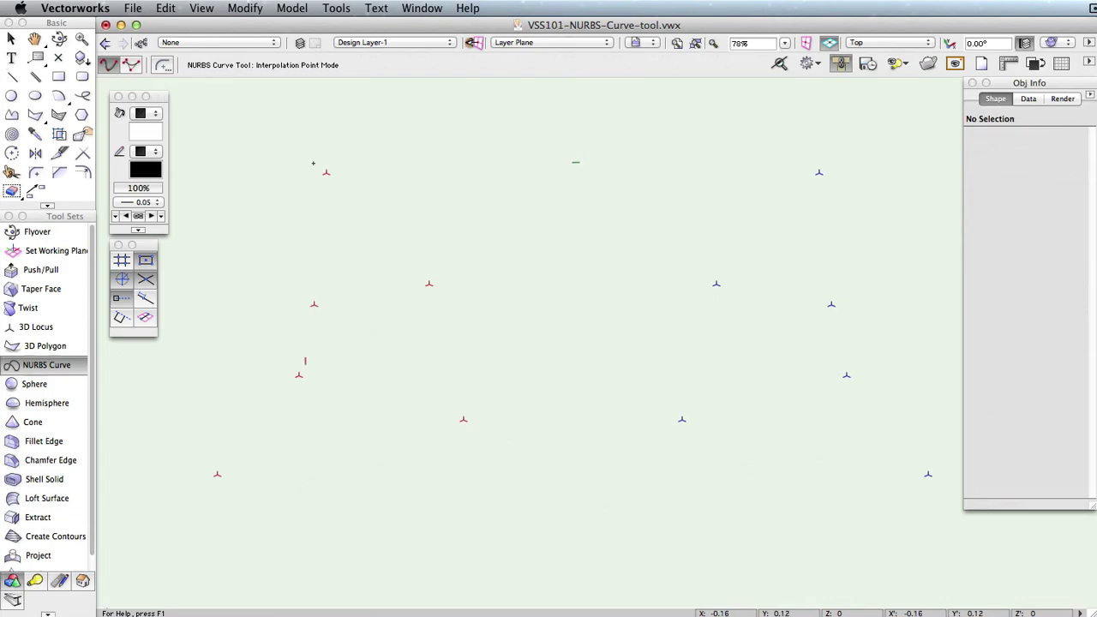
In Interpolation Point Mode, draw a six-vertex curve through the left-hand 3D loci
left_click(108, 66)
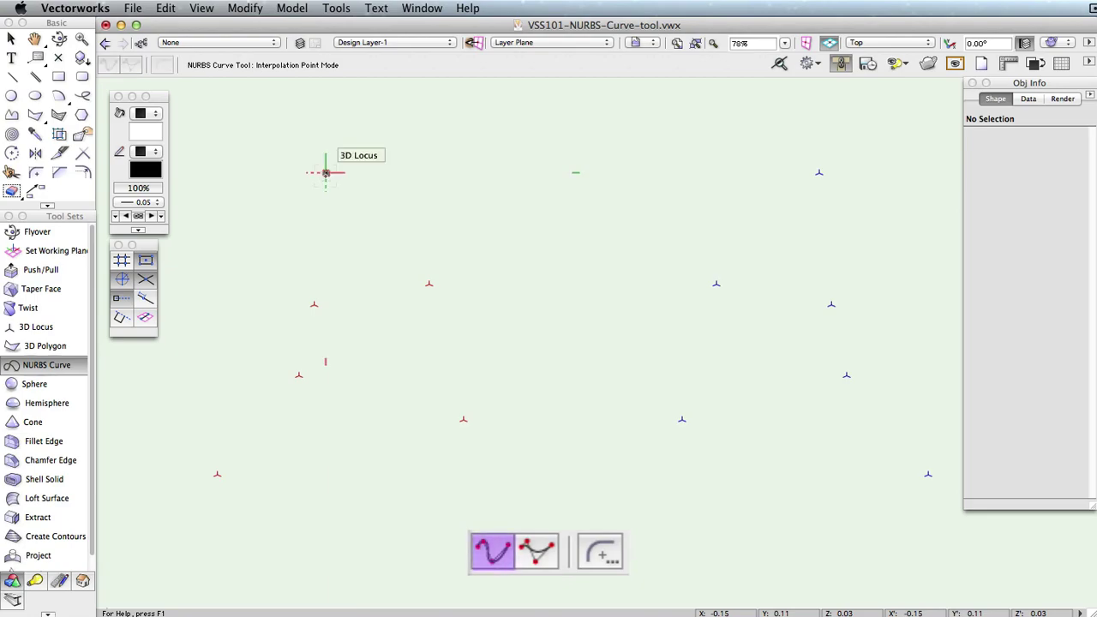
left_click(326, 173)
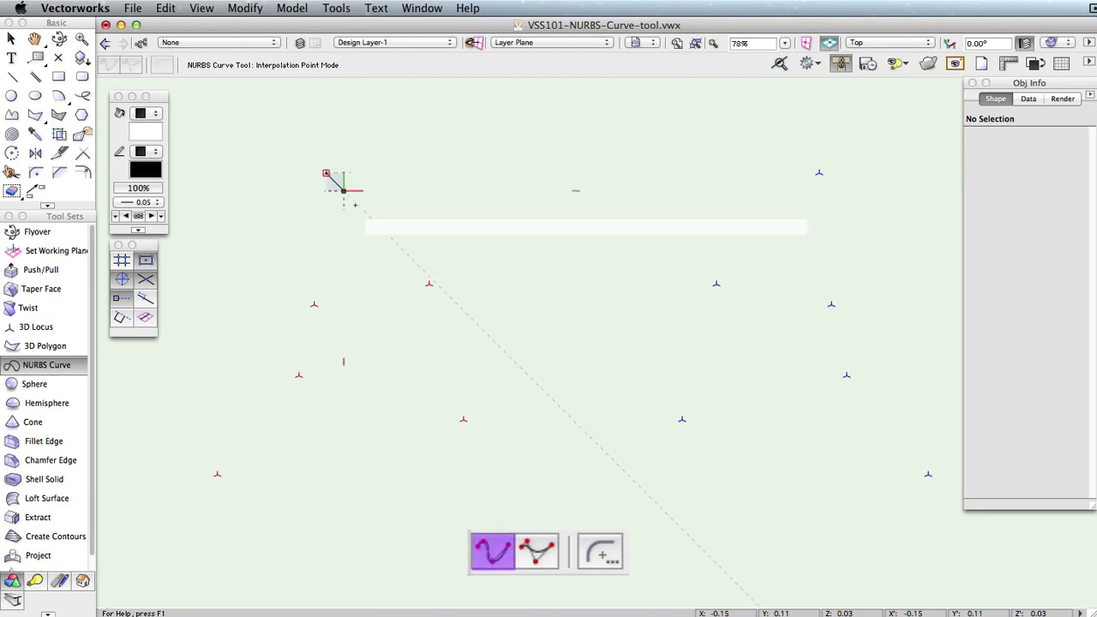
left_click(429, 284)
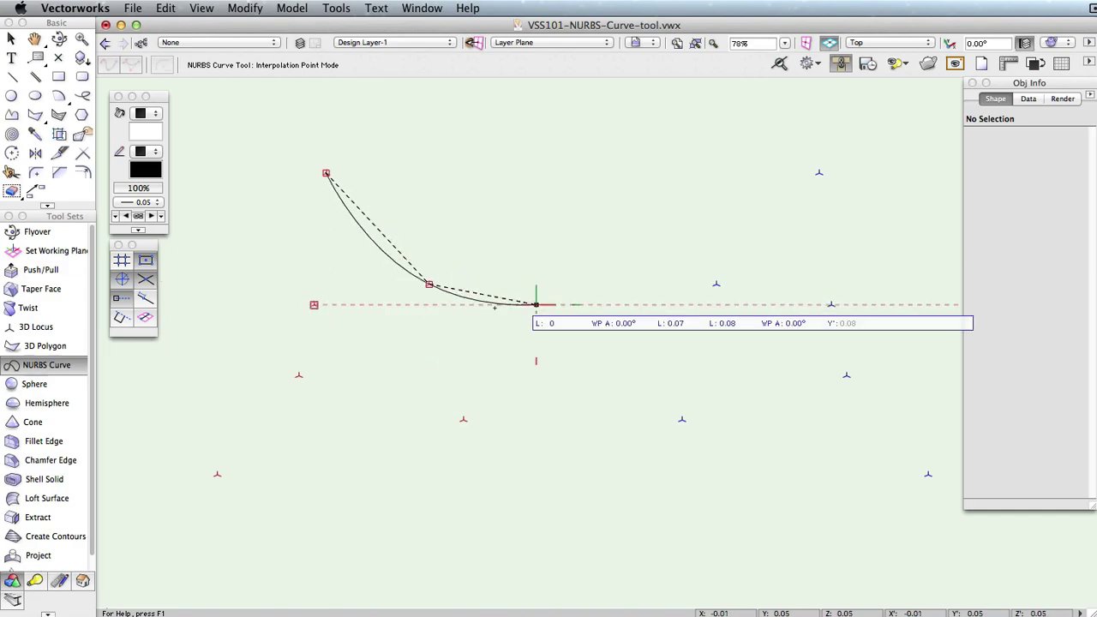
left_click(314, 304)
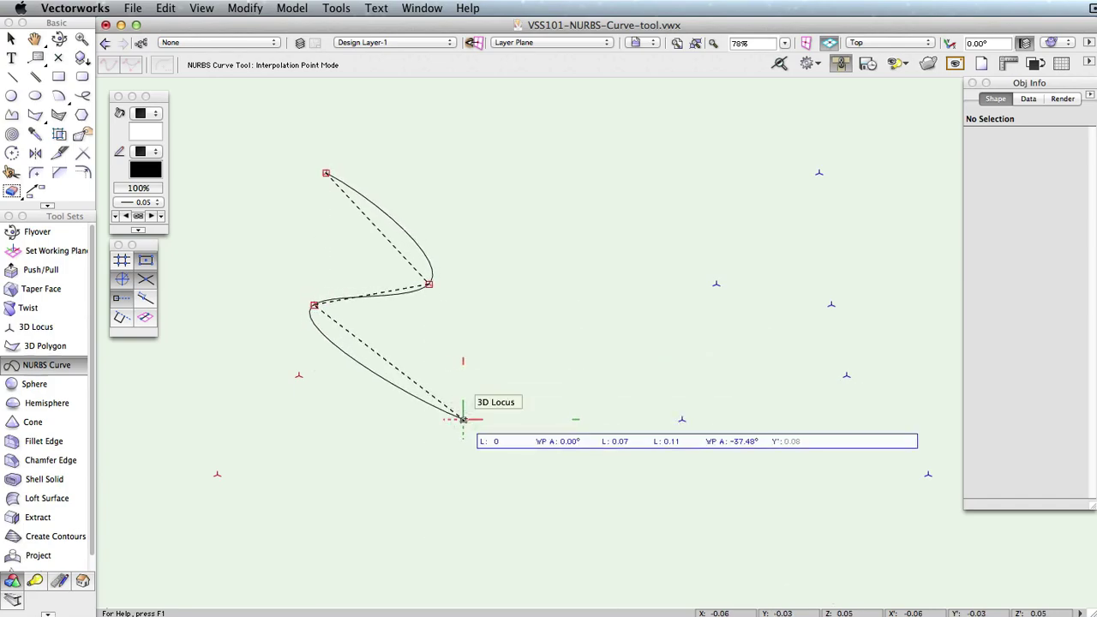
left_click(463, 419)
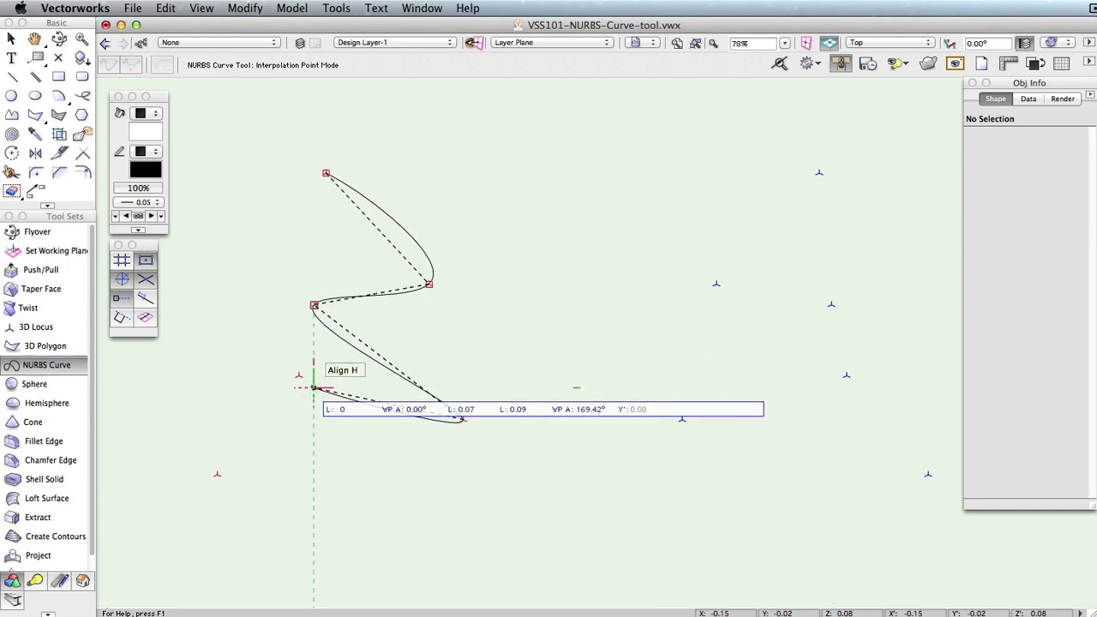
left_click(298, 376)
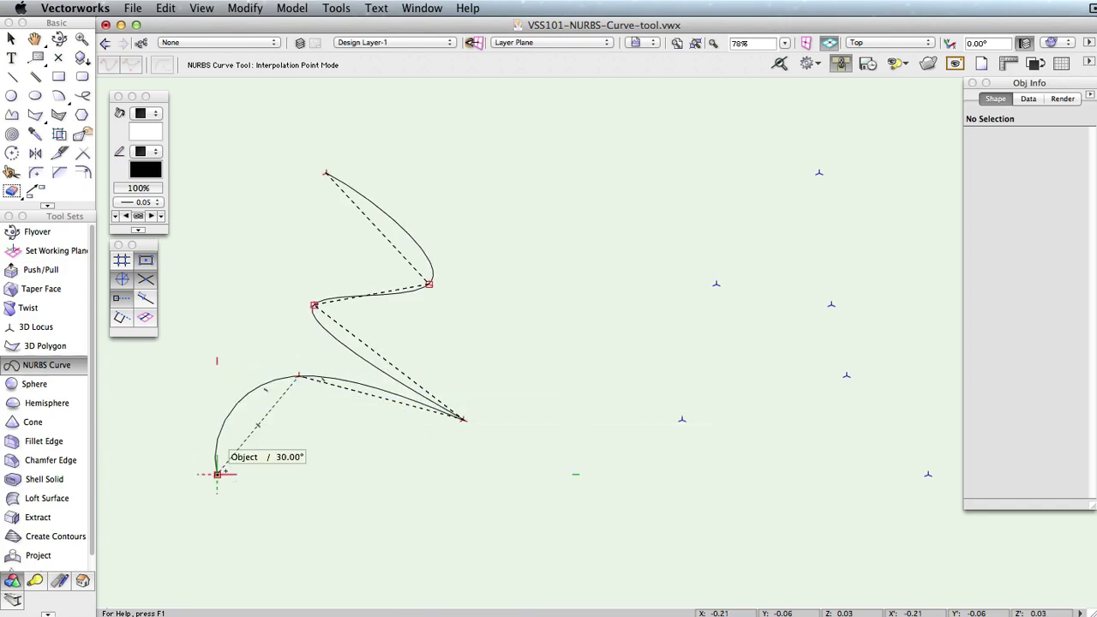
double_click(217, 474)
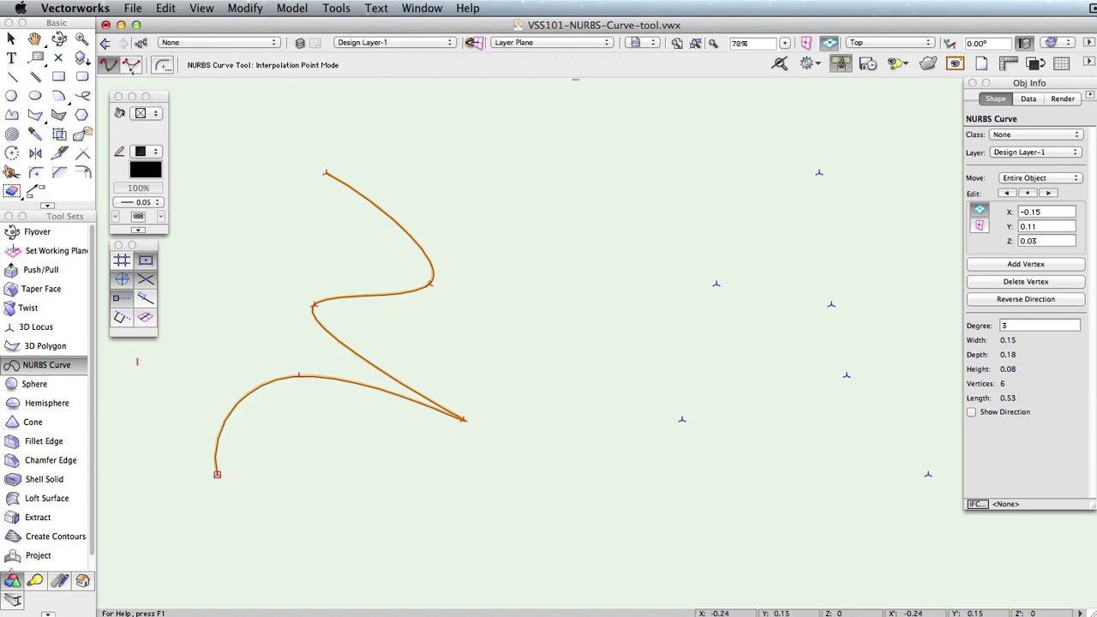
In Control Point Mode, draw a six-vertex curve using the right-hand 3D loci as control points
left_click(131, 65)
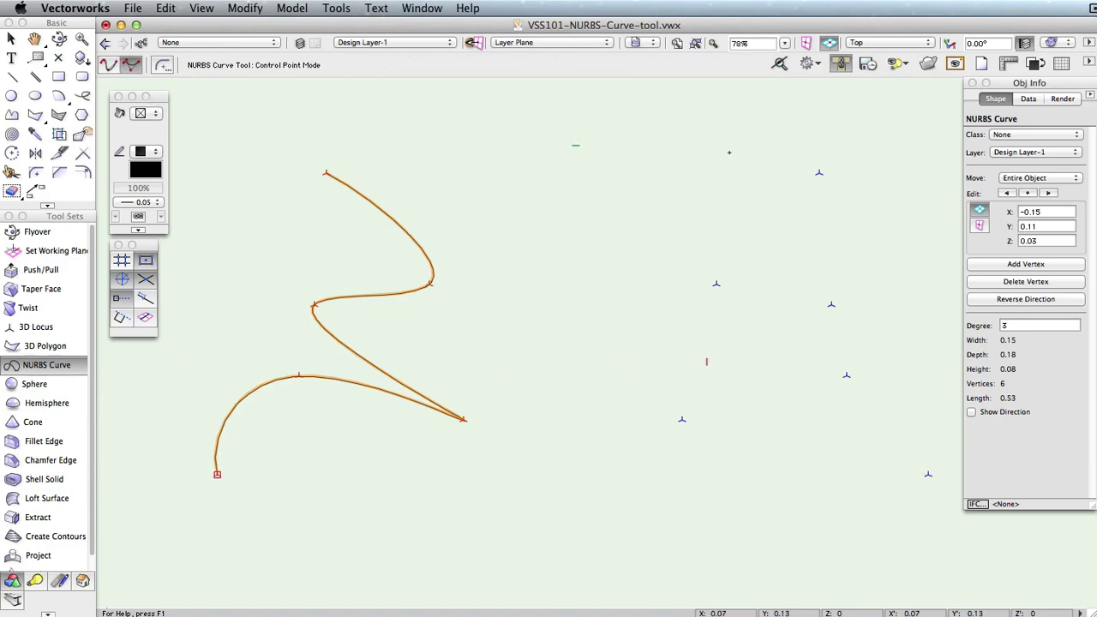
left_click(819, 172)
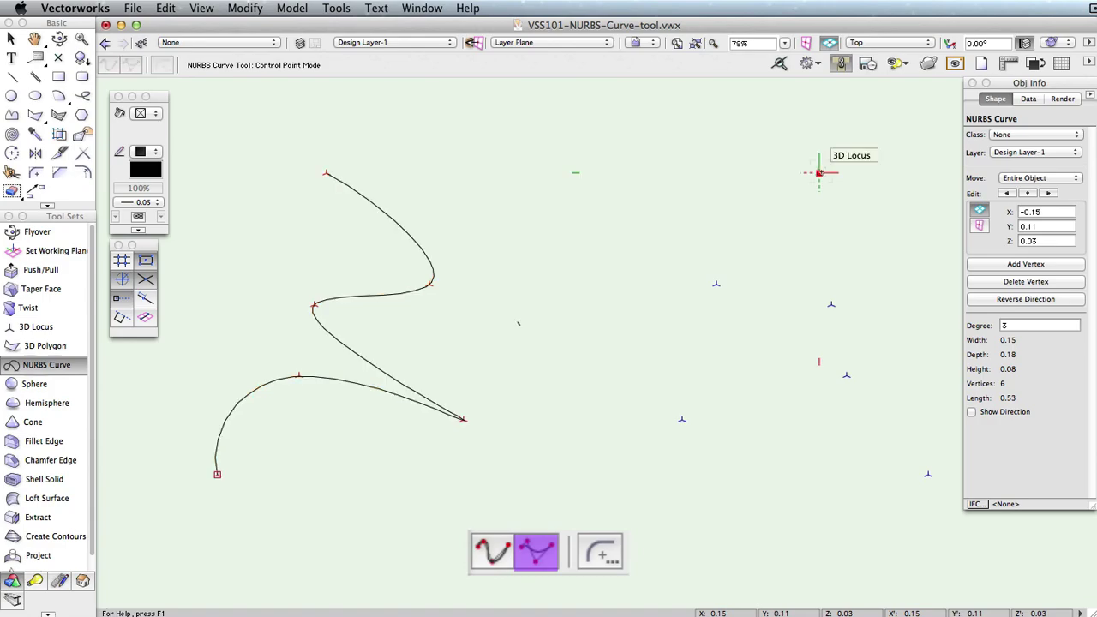
left_click(715, 284)
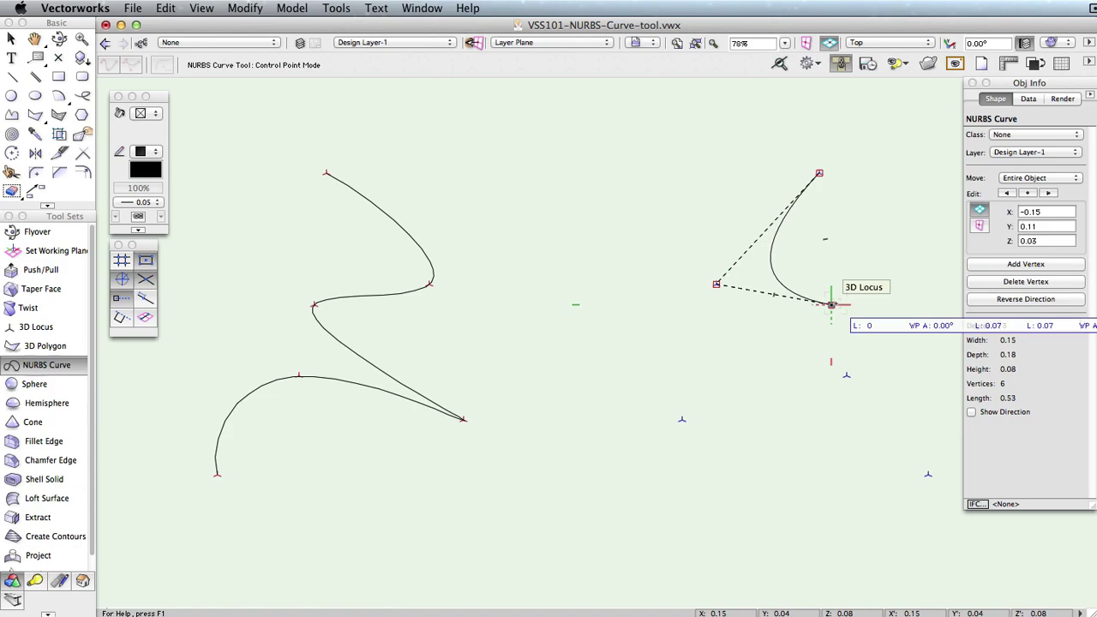
left_click(831, 304)
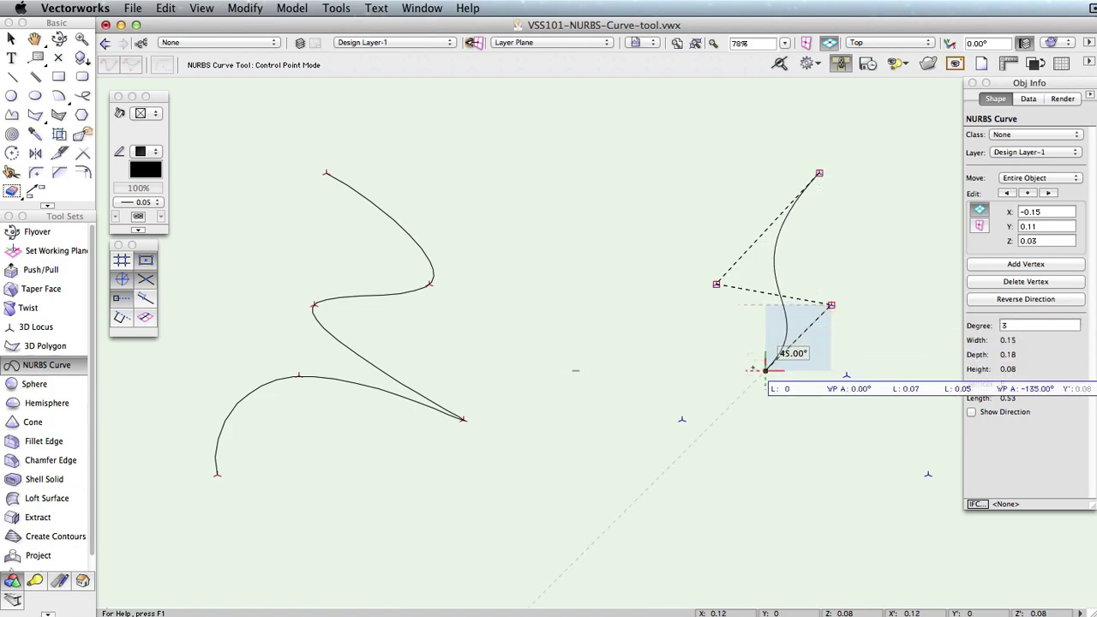
left_click(681, 419)
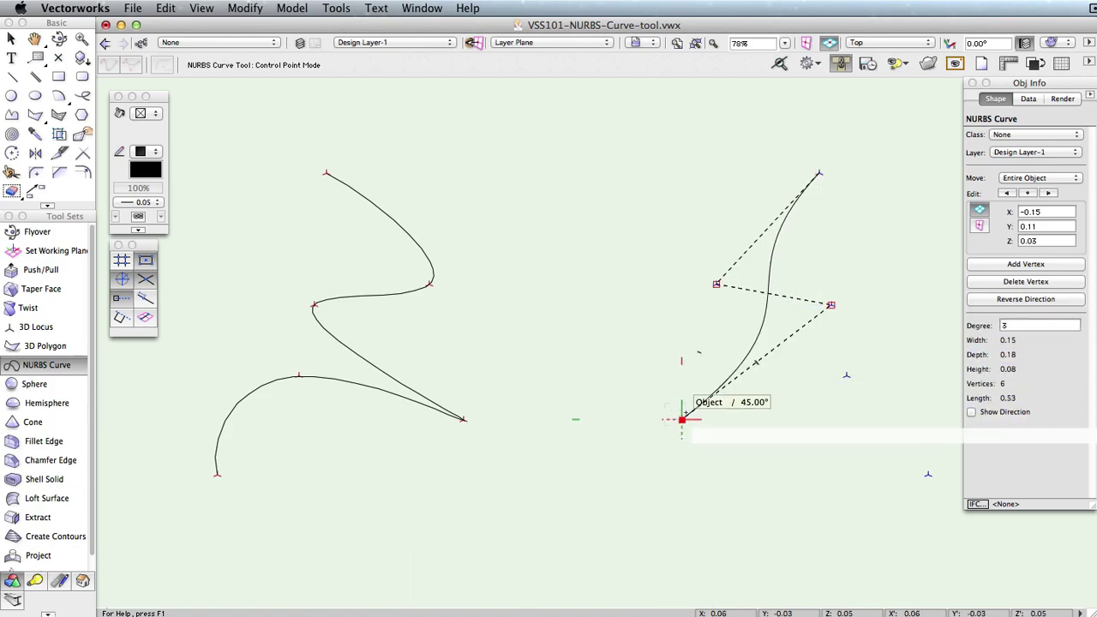
left_click(846, 376)
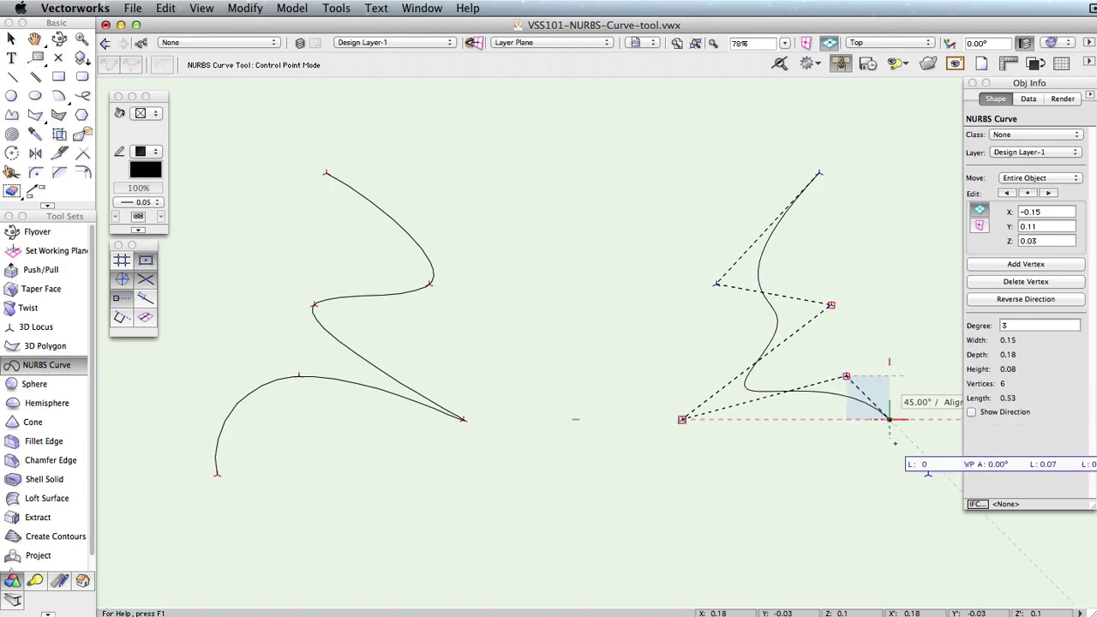
double_click(927, 474)
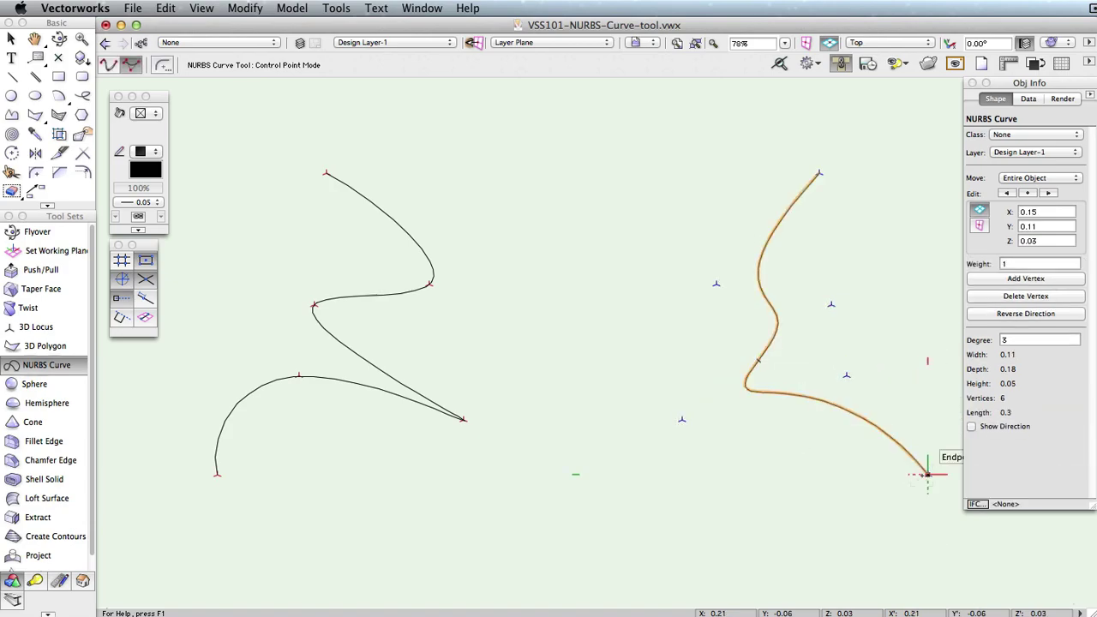
Set the first control point's weight to 3
left_click(1012, 263)
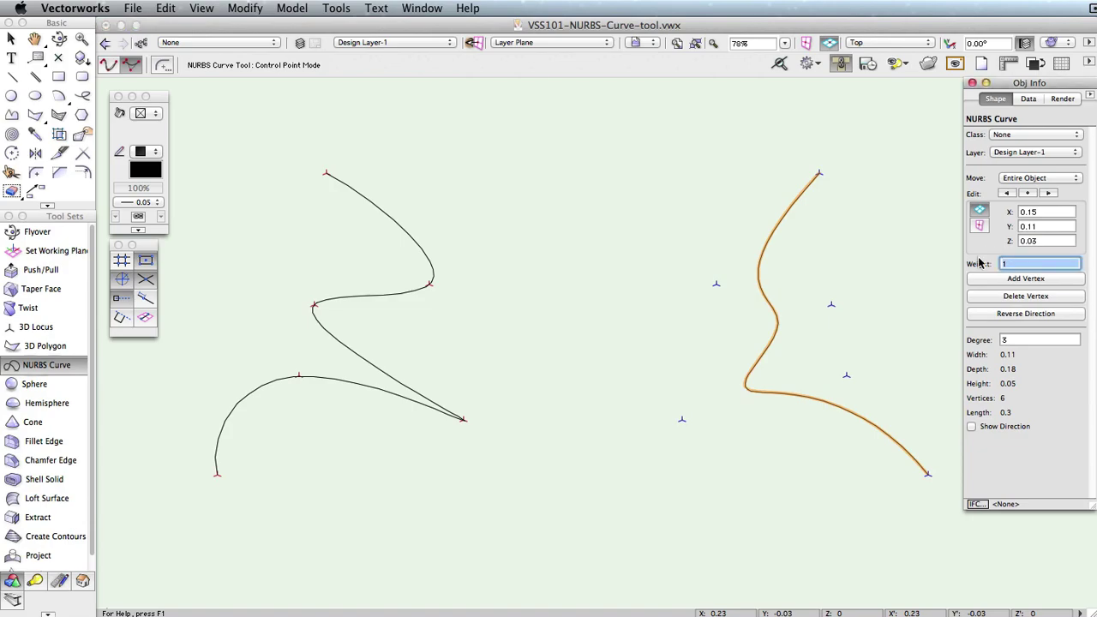
type("3")
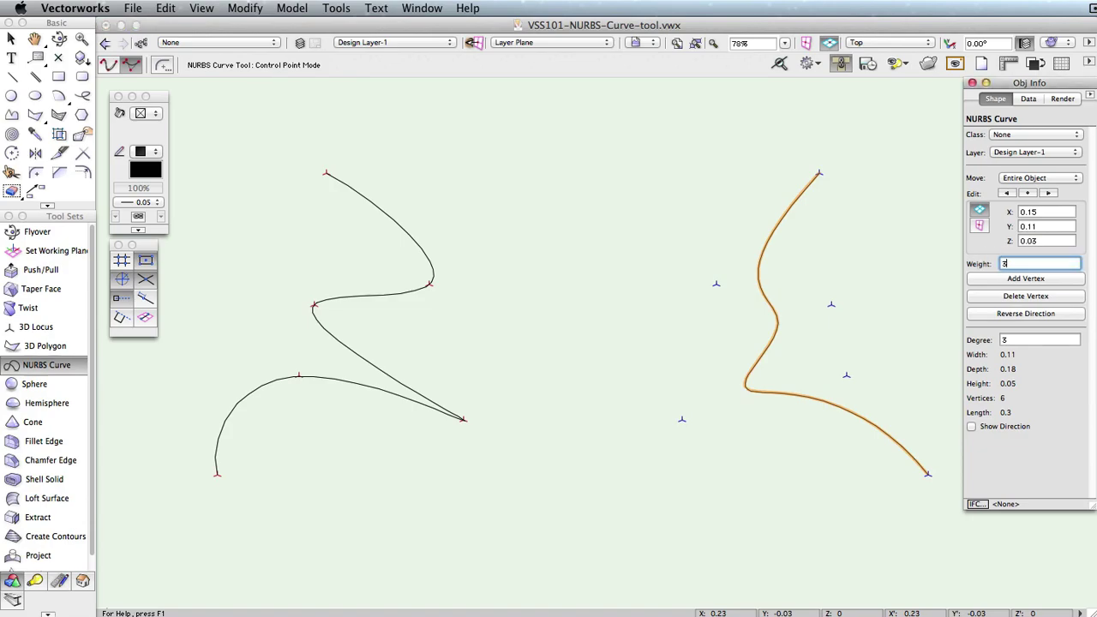
key("Return")
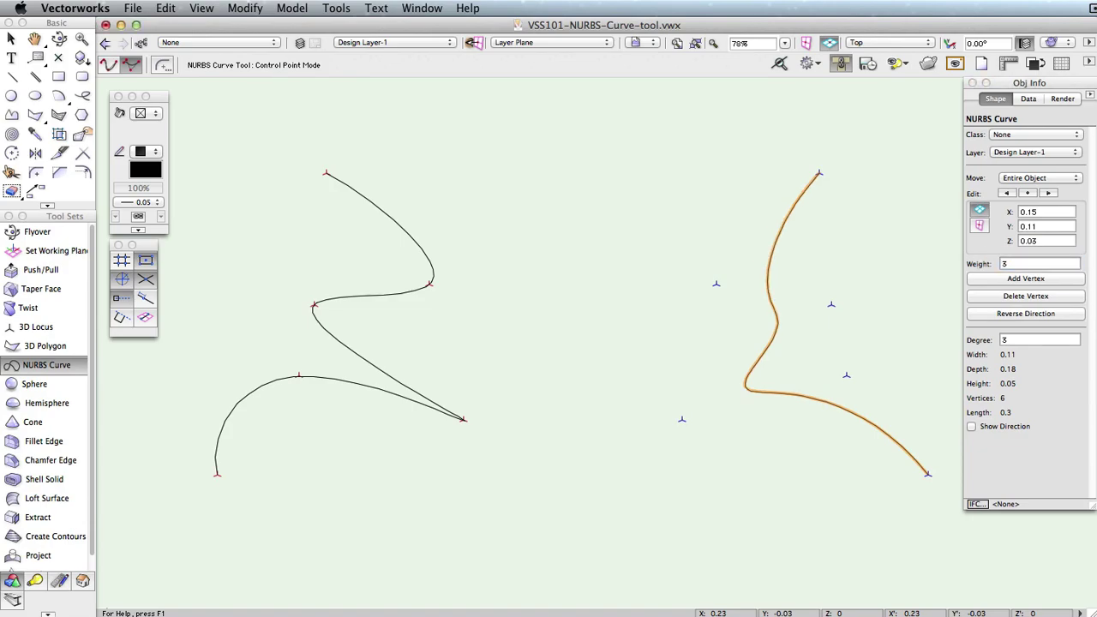
Advance through the vertices and give the next two weighted control points a weight of 5
left_click(1048, 194)
left_click(1048, 194)
left_click(1003, 263)
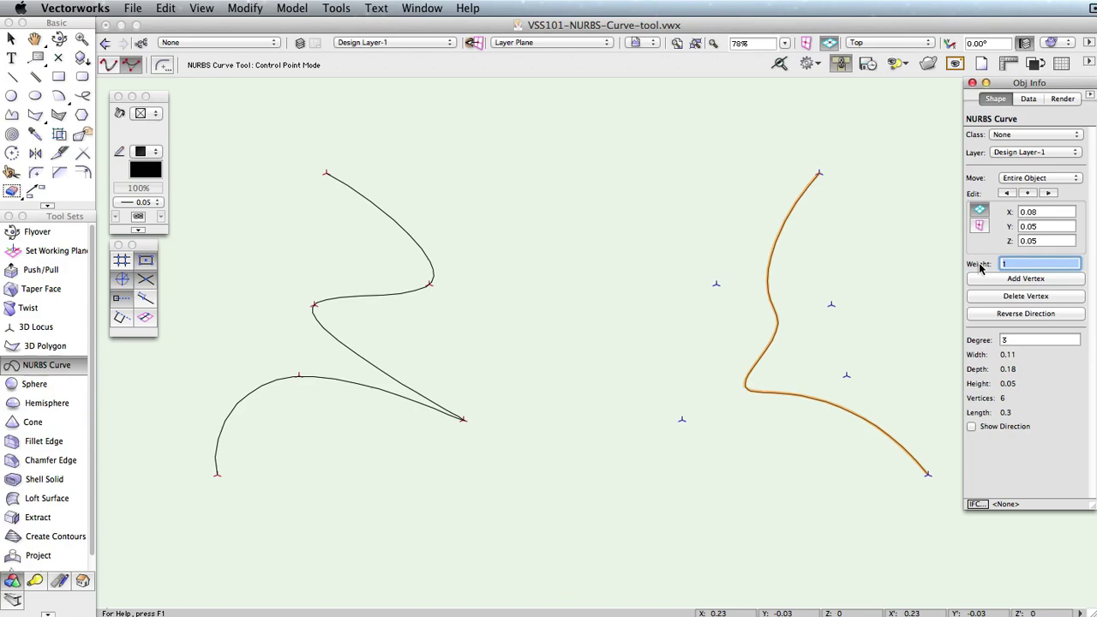
type("5")
key("Return")
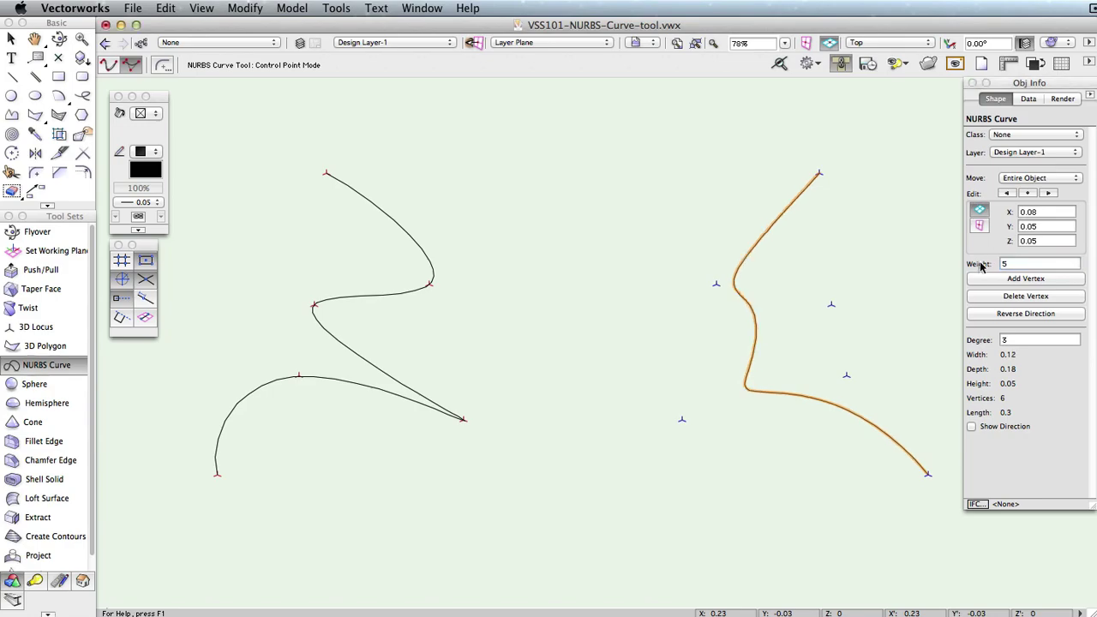
left_click(1048, 194)
left_click(973, 265)
type("5")
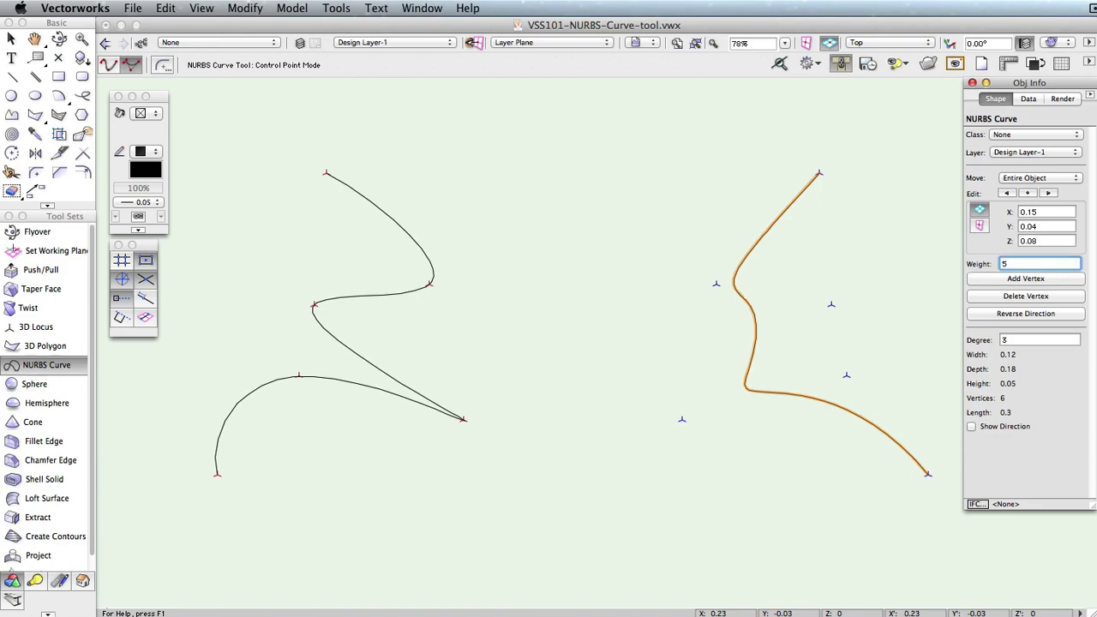
key("Return")
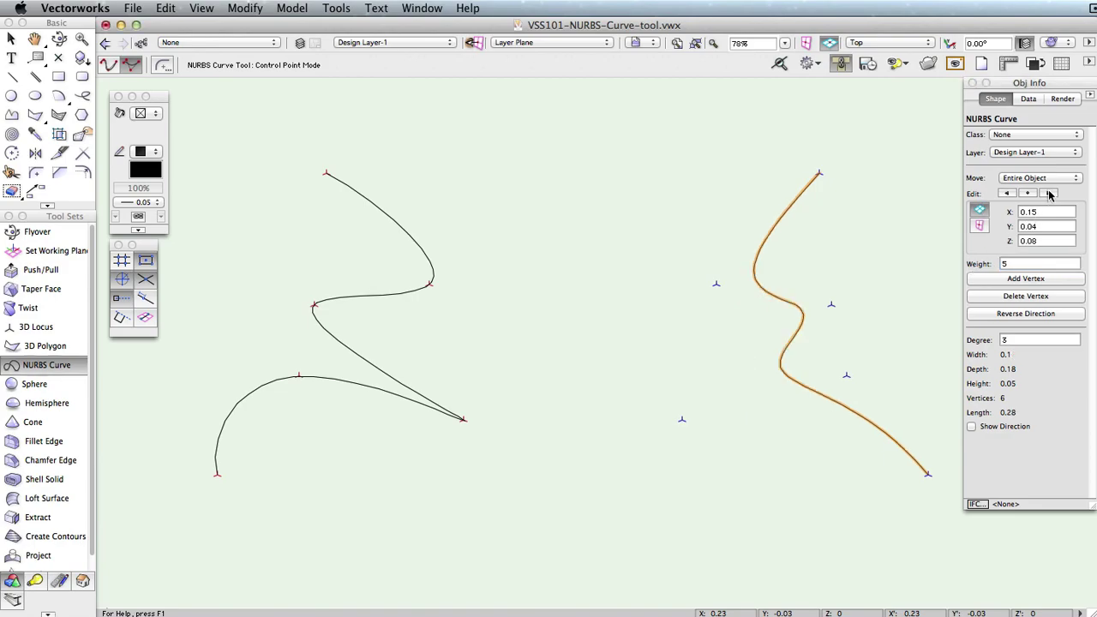
Show the right-hand curve's direction arrow and reverse its direction
left_click(972, 426)
left_click(1023, 315)
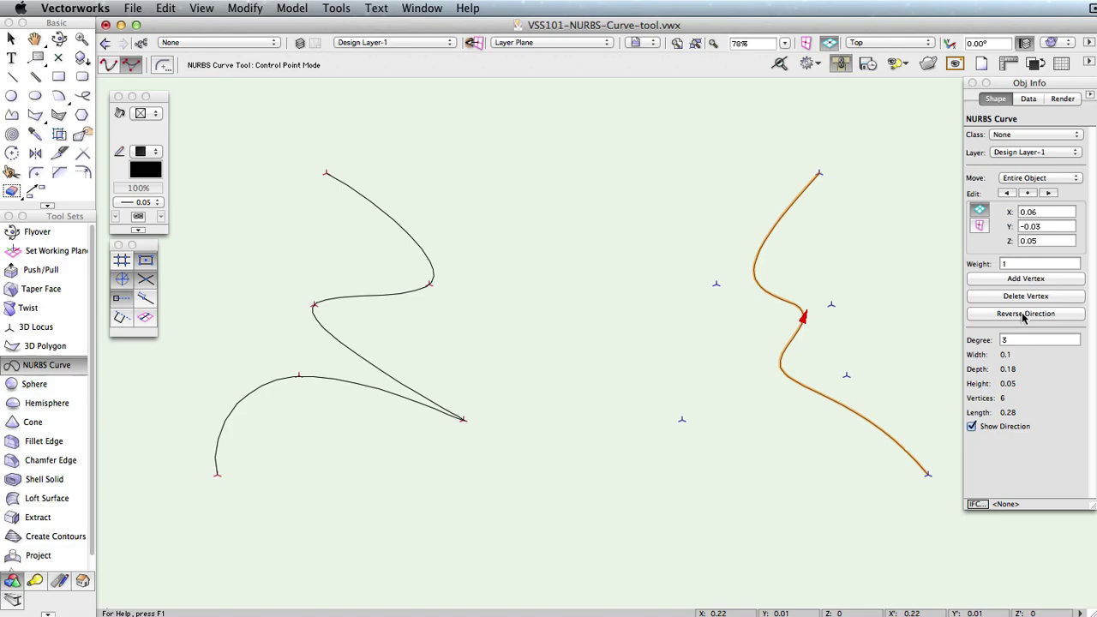
Flip the curve's direction back, switch to Right Isometric, and orbit to view both curves
left_click(1025, 314)
left_click(867, 42)
left_click(913, 189)
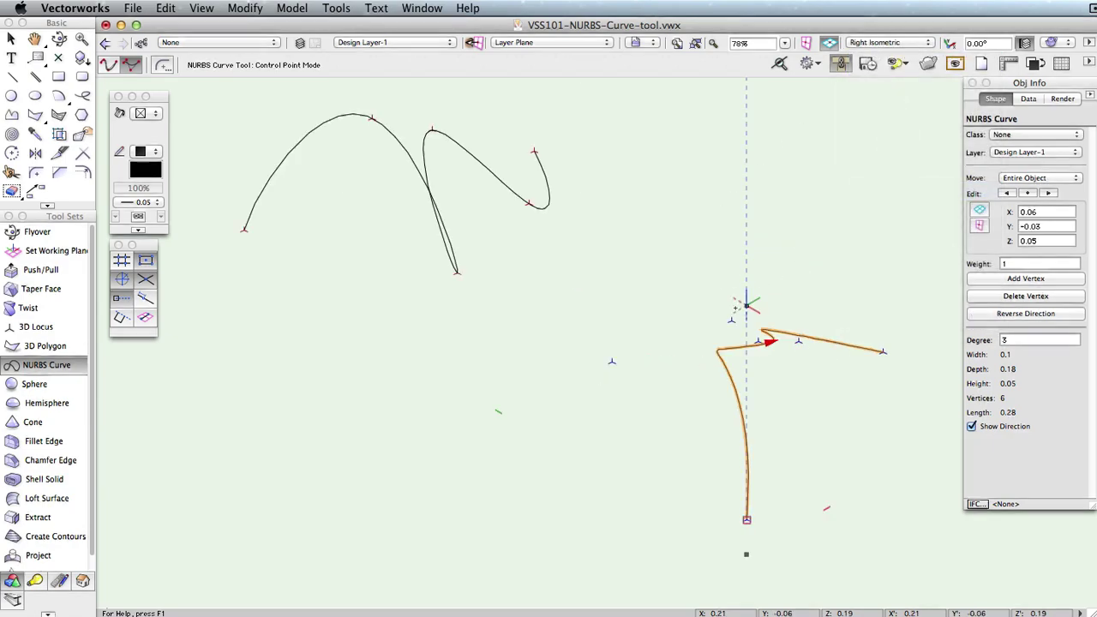
left_click(58, 38)
left_click(571, 363)
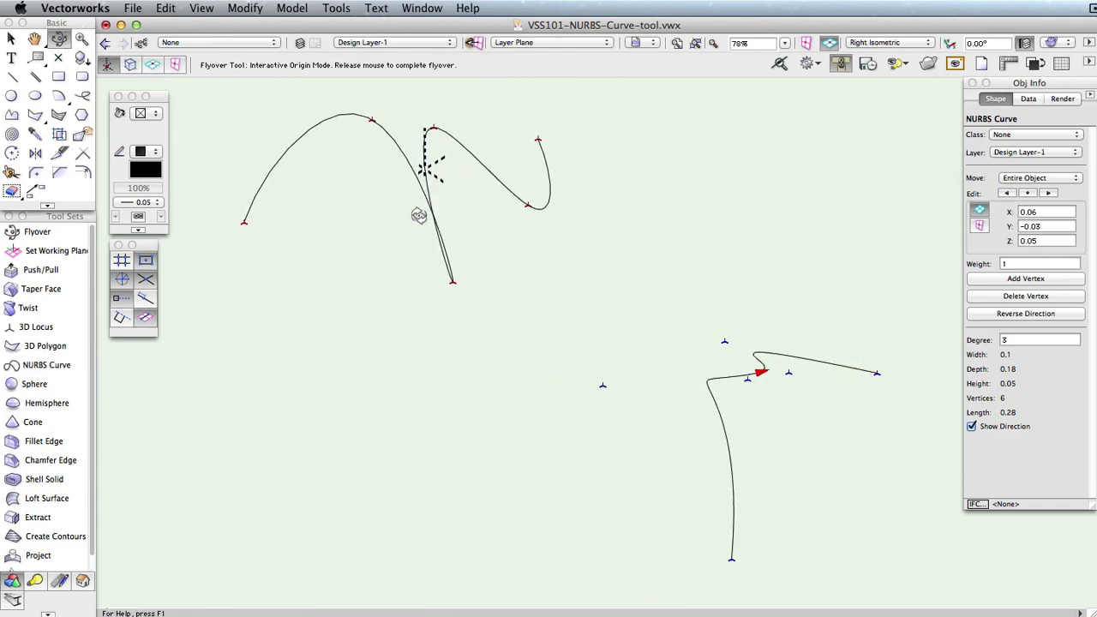
left_click_drag(418, 215, 386, 210)
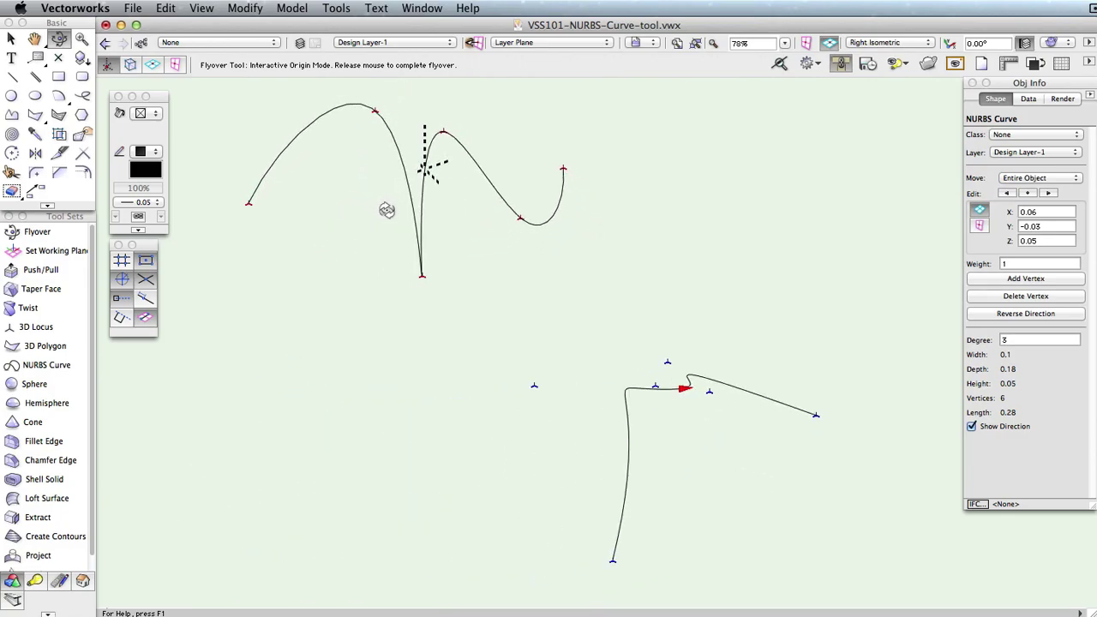